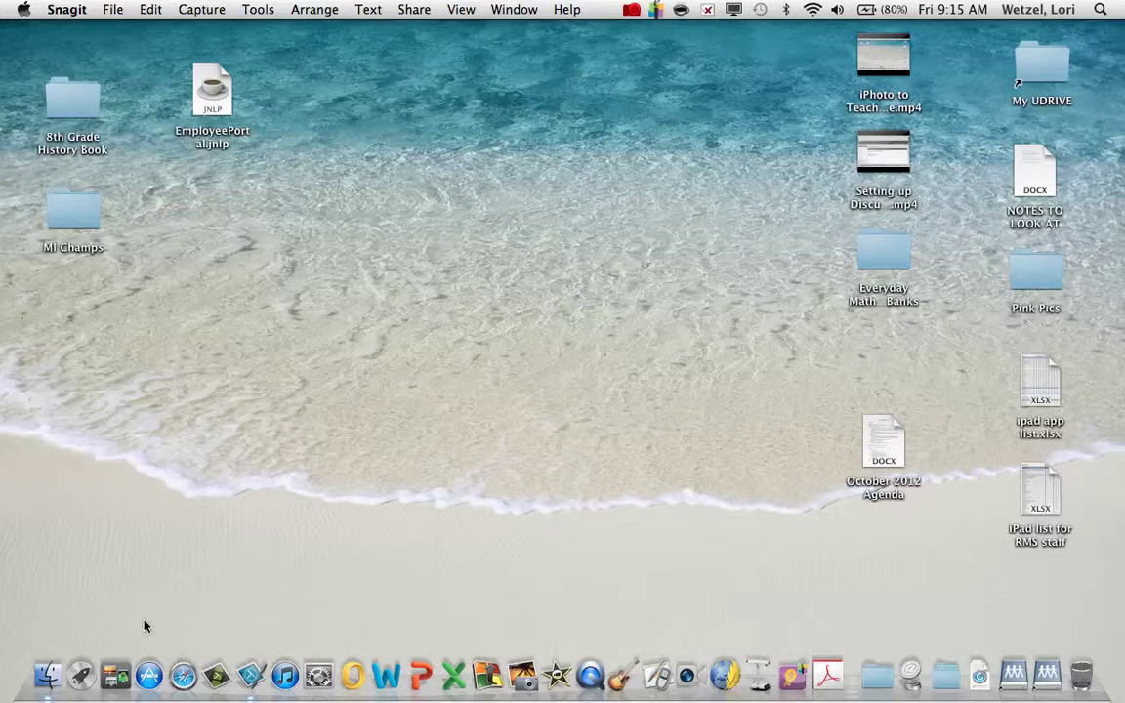
Open a new Finder window and reposition it on the desktop
left_click(49, 674)
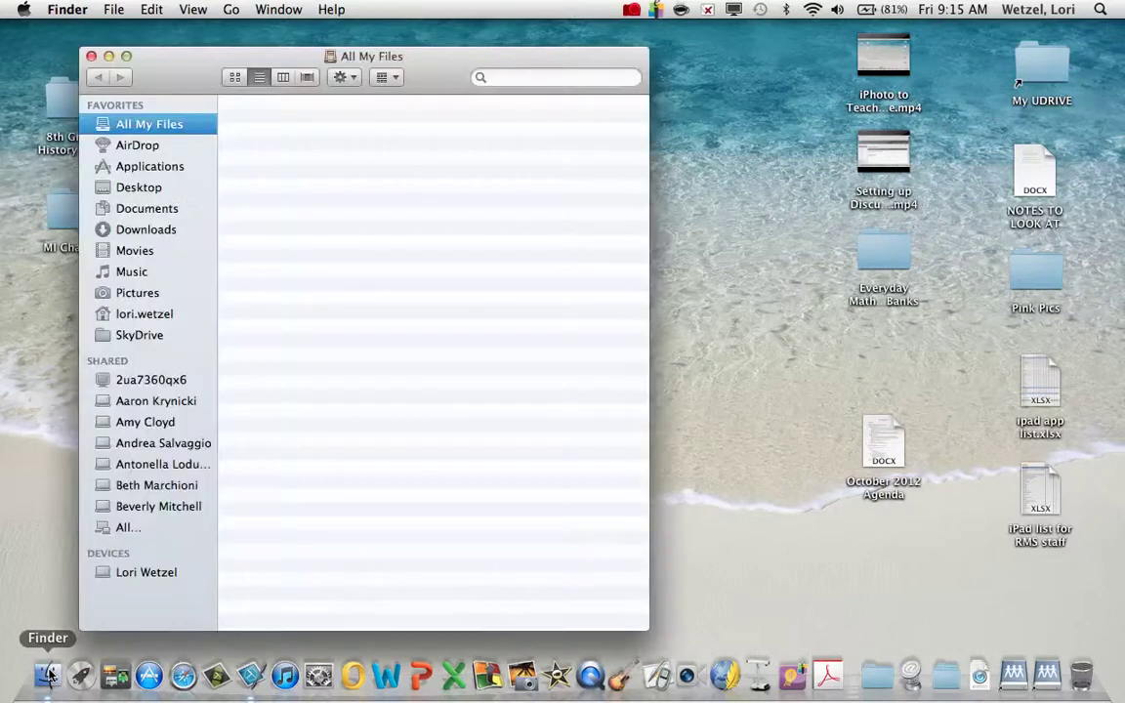
left_click(109, 57)
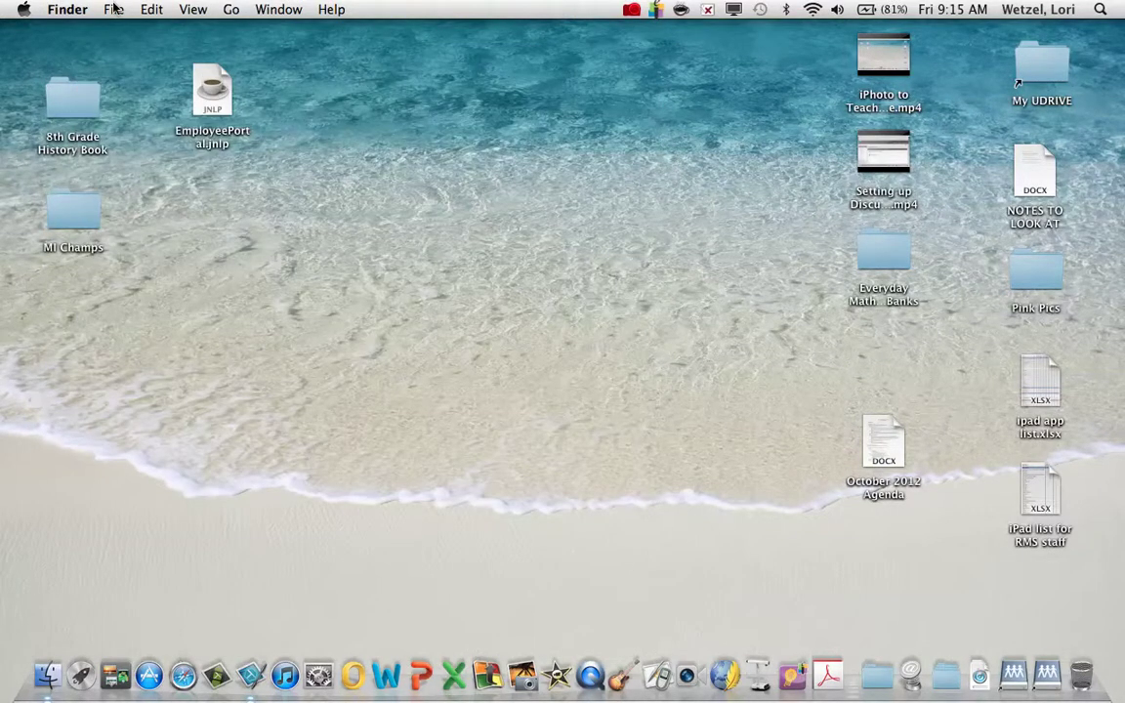
left_click(114, 9)
left_click(115, 31)
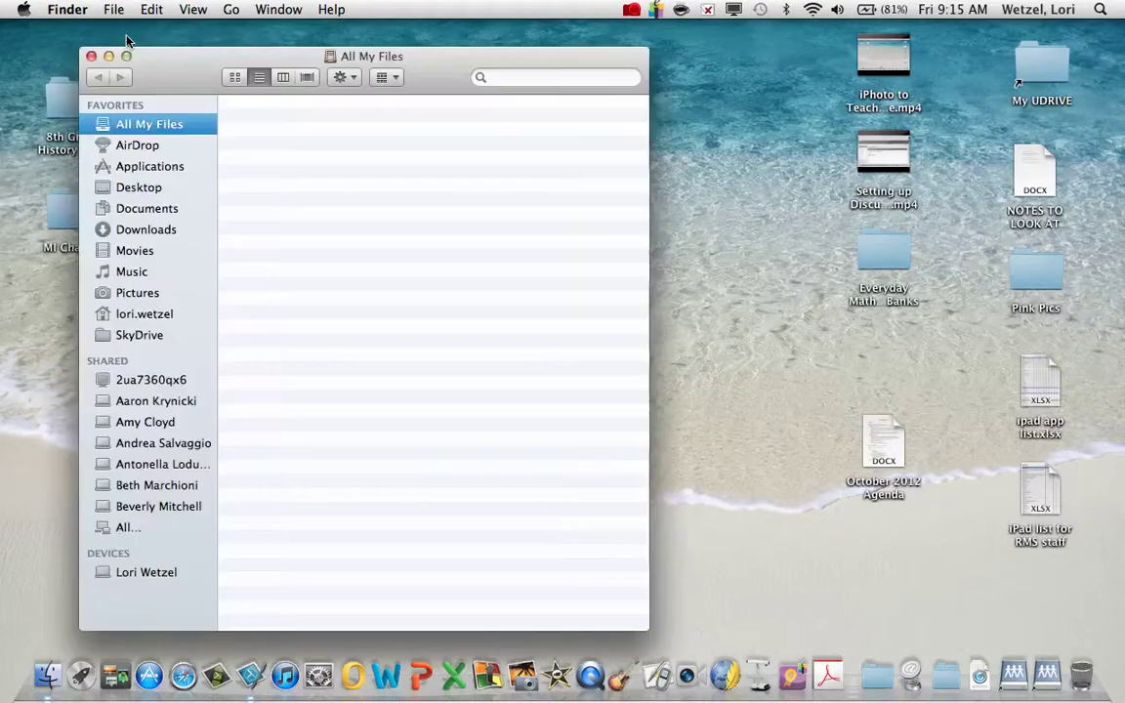
left_click_drag(204, 60, 273, 49)
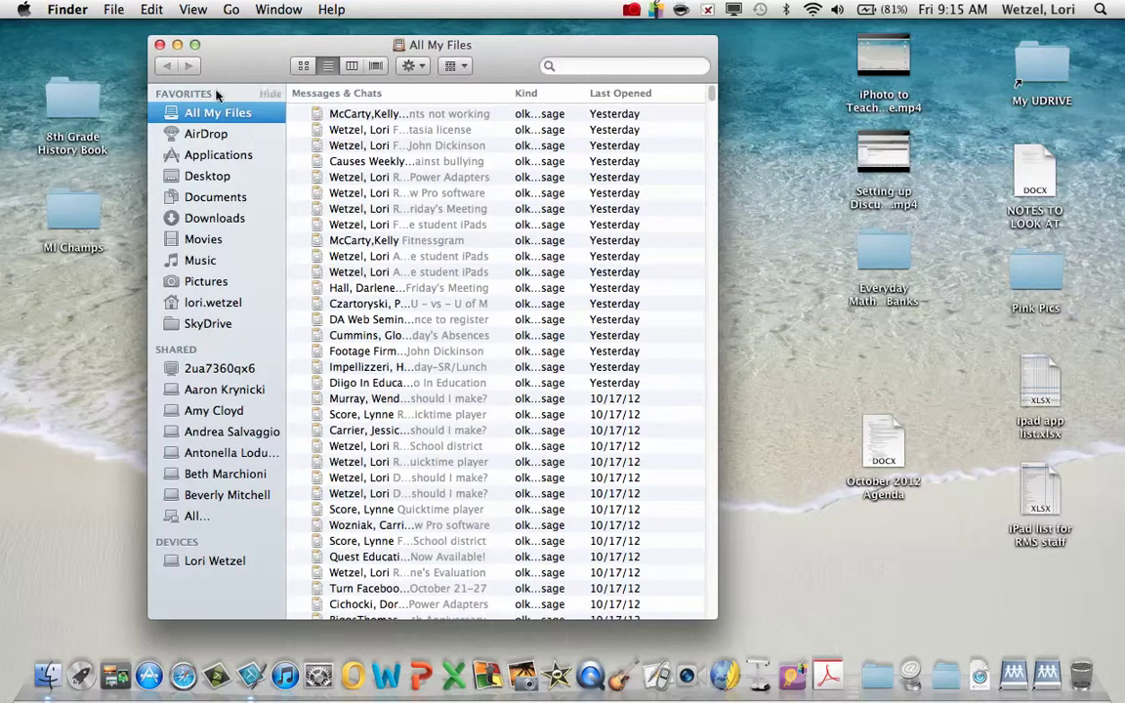
Look through the programs in the Applications folder and close the Finder window
left_click(211, 159)
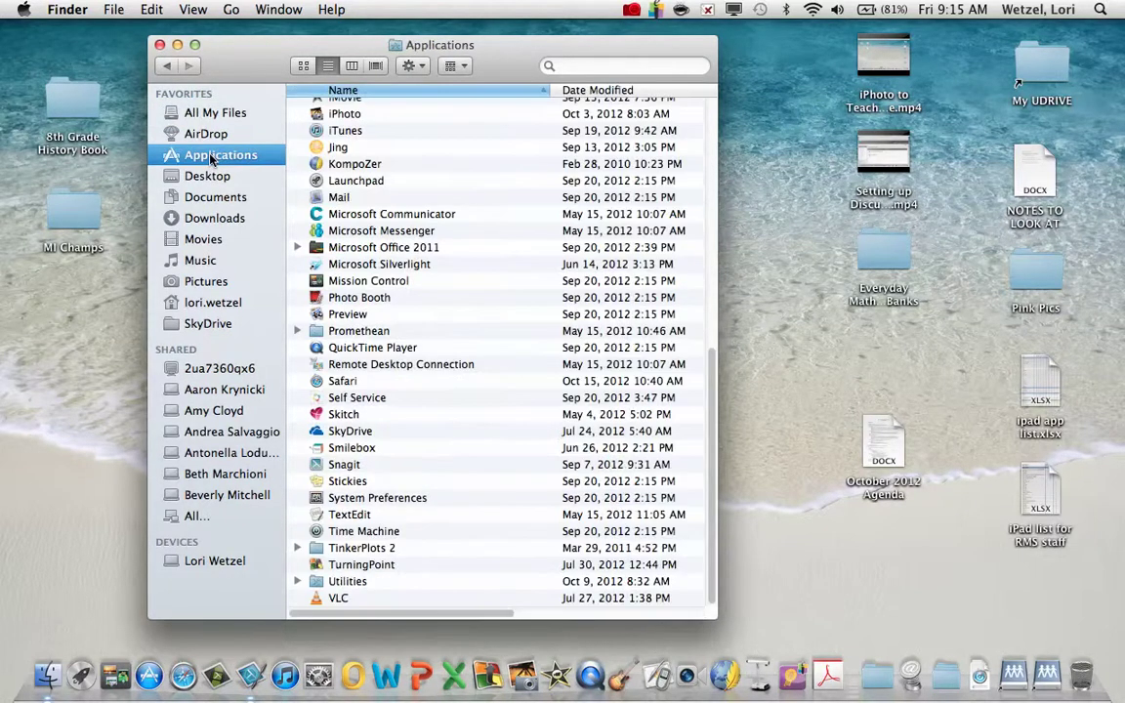
scroll(440, 252, "down", 2)
left_click_drag(340, 436, 1084, 679)
left_click(160, 45)
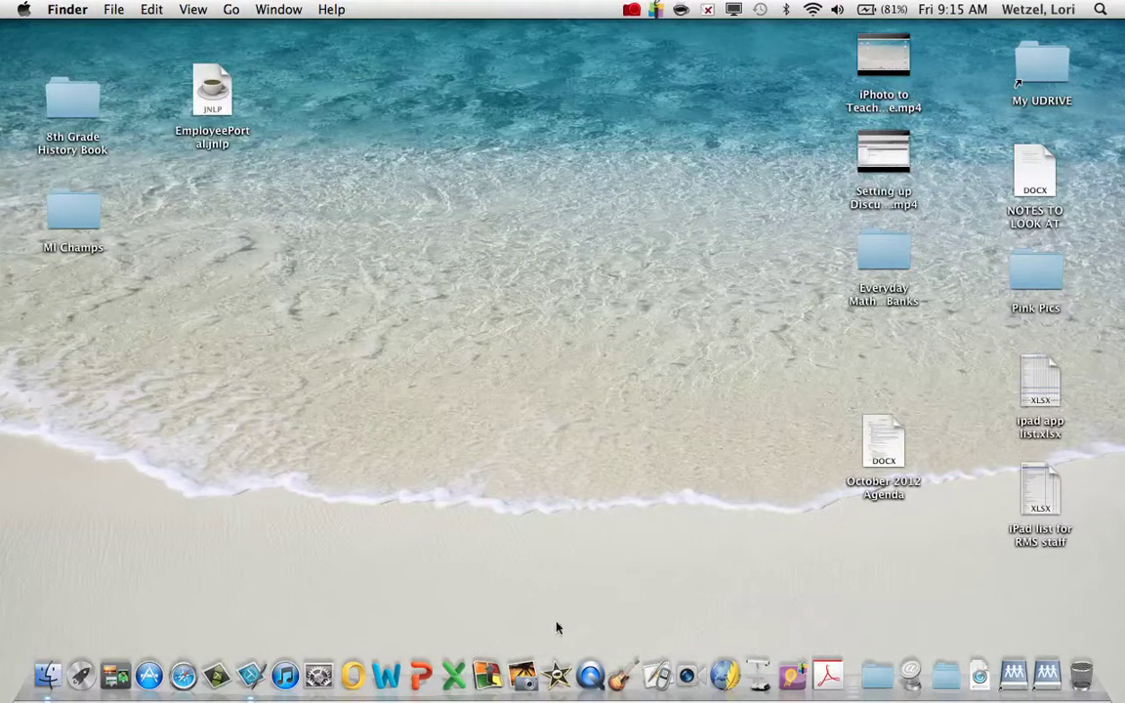
right_click(592, 673)
left_click(493, 607)
mouse_move(592, 674)
left_mouse_down()
mouse_move(580, 600)
mouse_move(590, 672)
left_mouse_up()
Show the Downloads folder in a widened Finder window and move ExamView Installer to the Trash
left_click(46, 676)
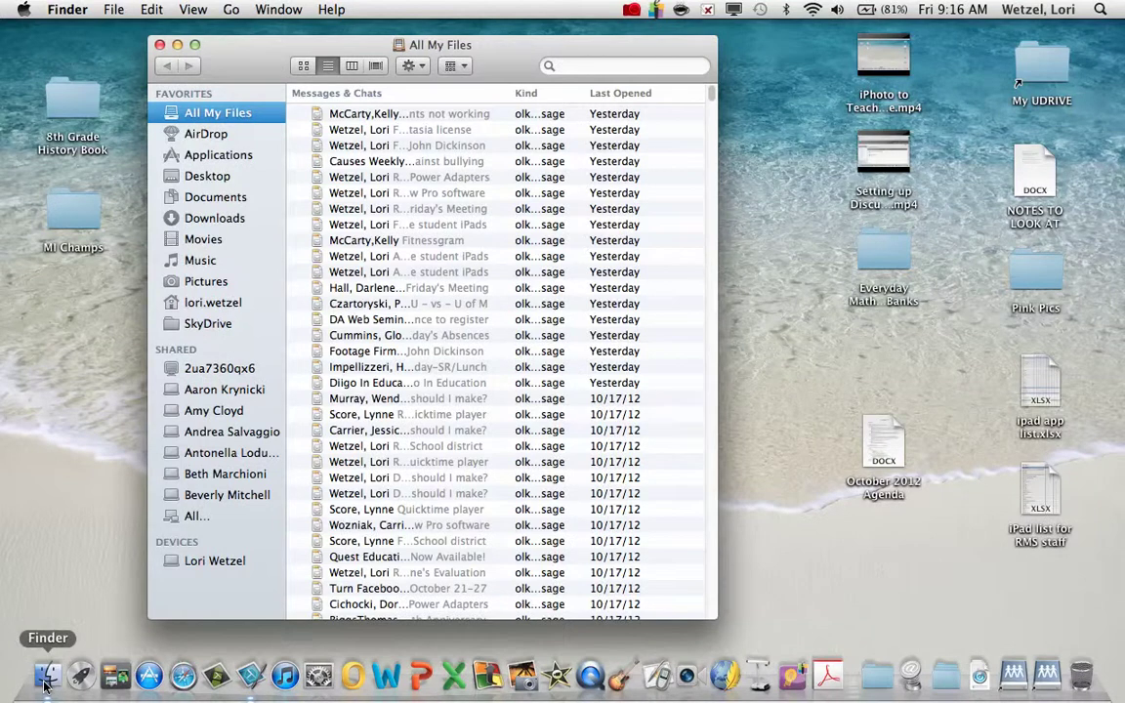
left_click(205, 218)
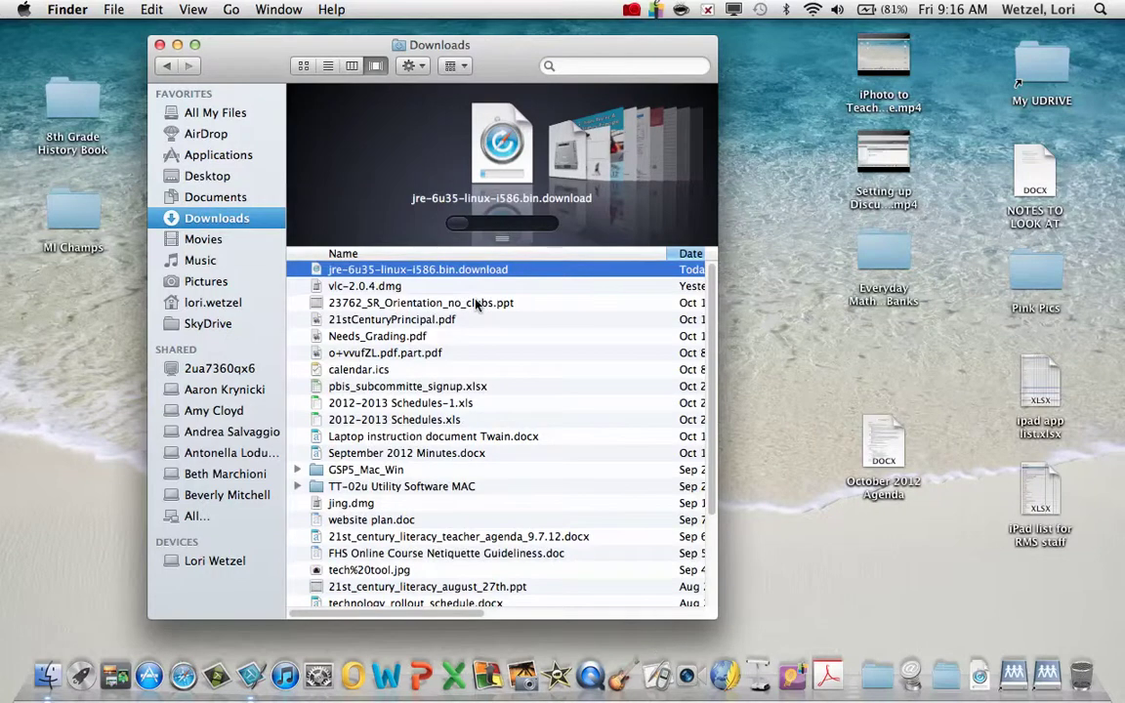
scroll(475, 305, "down", 5)
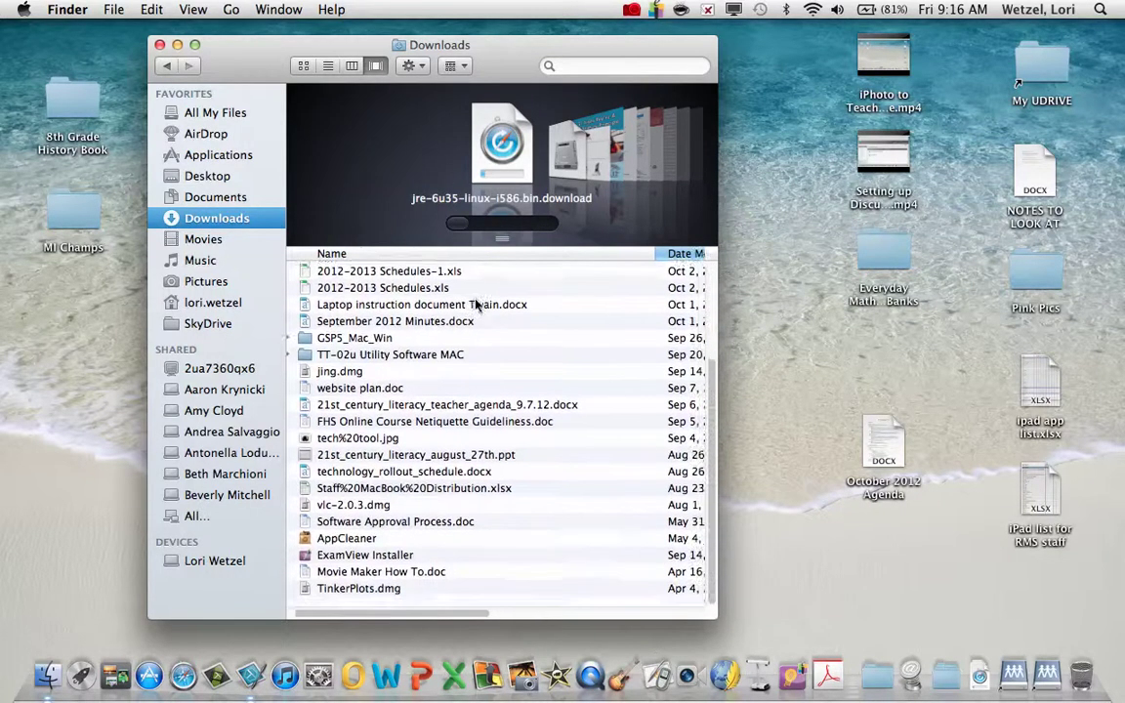
scroll(401, 617, "left", 1)
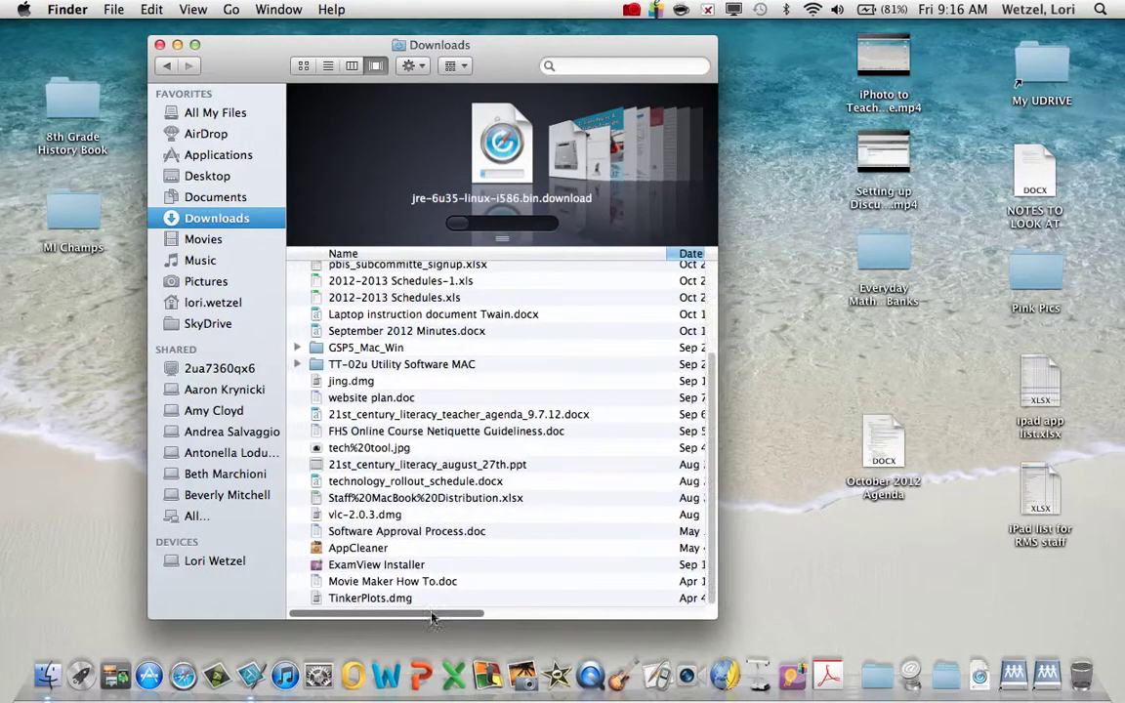
left_click_drag(715, 616, 826, 641)
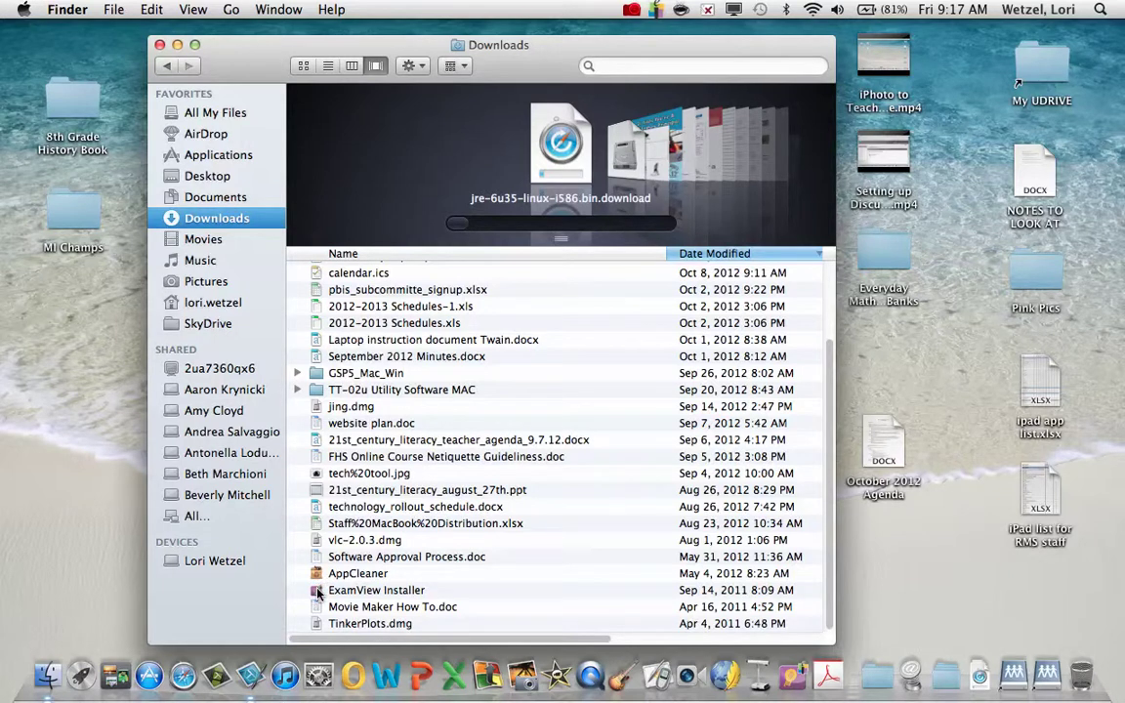
left_click_drag(317, 593, 1091, 680)
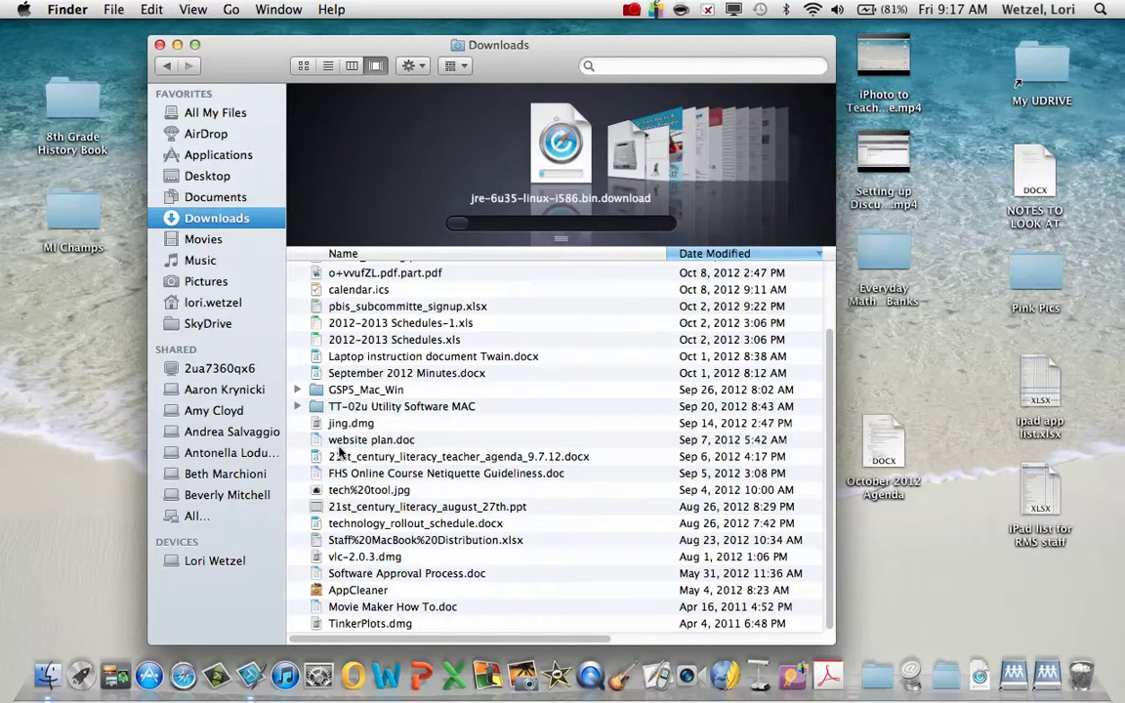
Move Needs_Grading.pdf from Downloads into the Applications folder and show that folder's contents
scroll(340, 452, "up", 4)
scroll(340, 451, "left", 2)
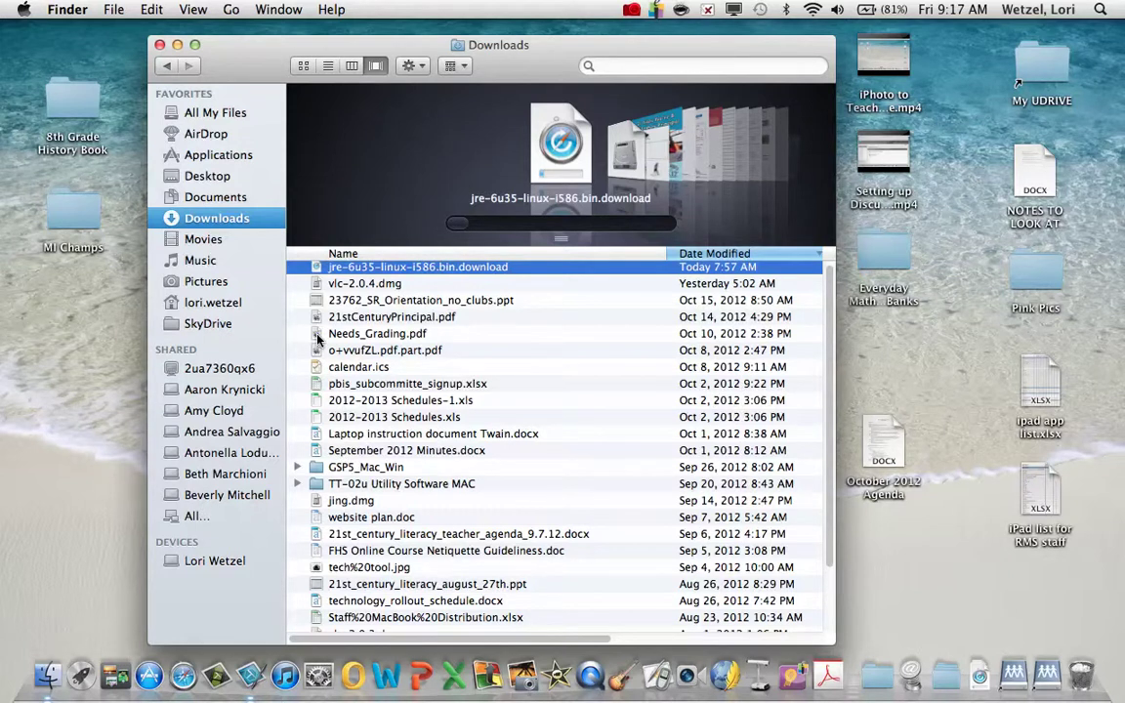
left_click_drag(317, 338, 232, 158)
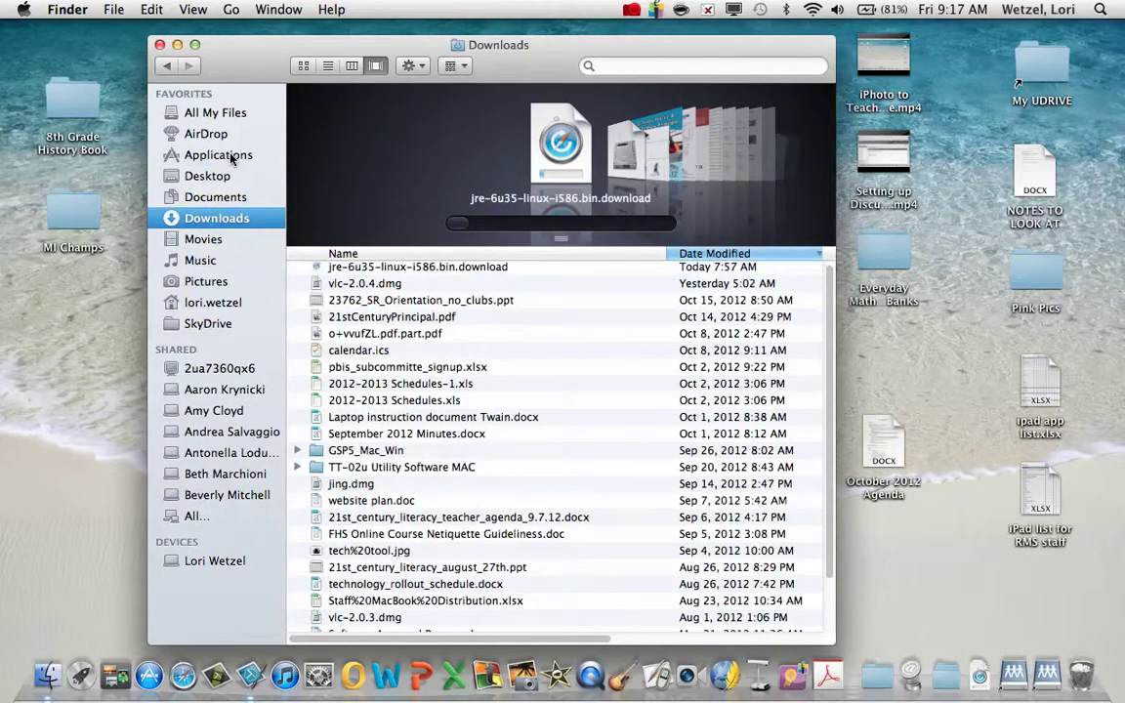
left_click(232, 157)
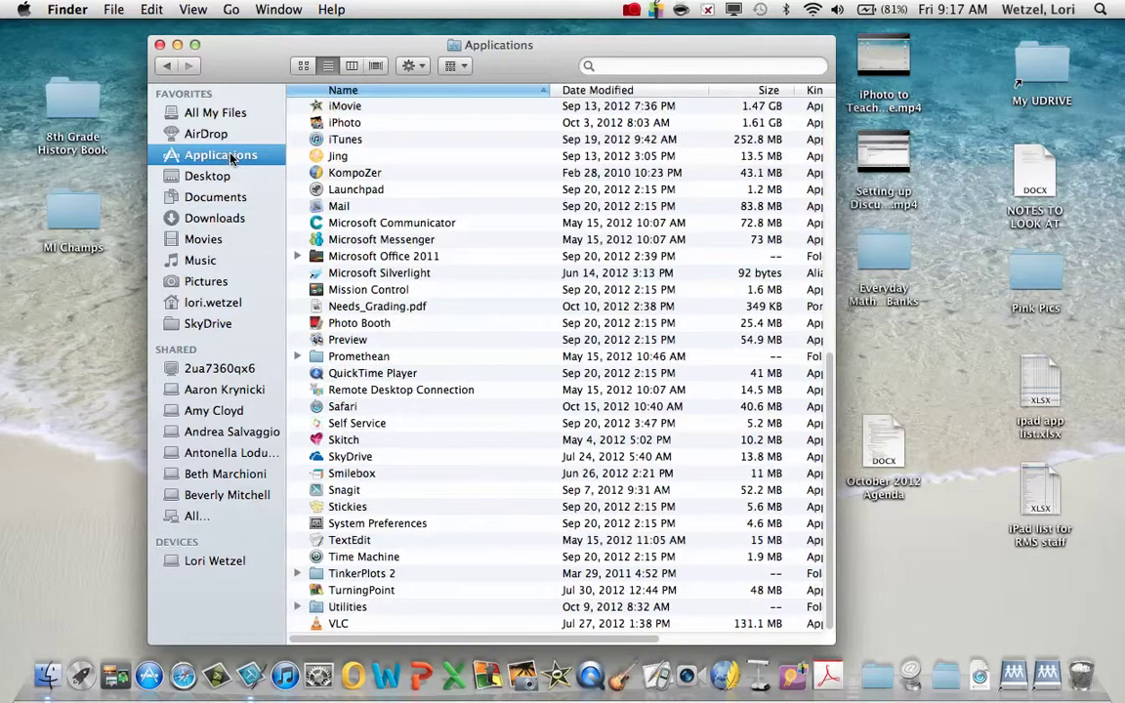
scroll(409, 219, "down", 2)
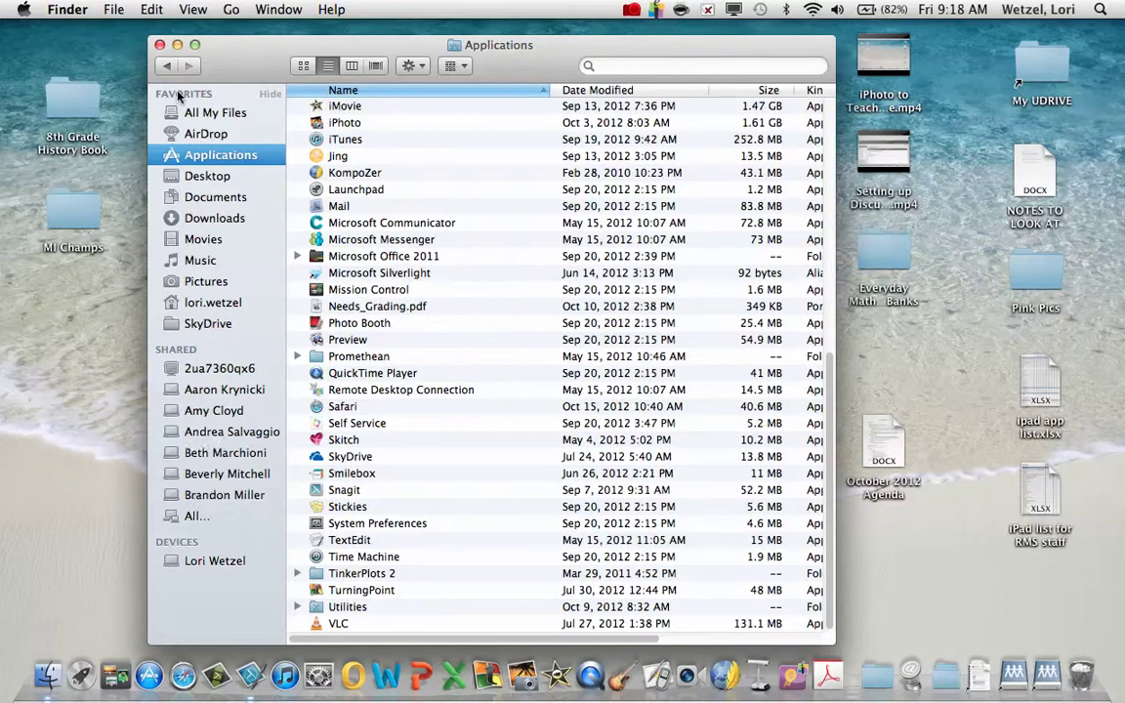
Show the home folder in a wider window and try to add its SkyDrive folder to the Favorites
left_click(188, 306)
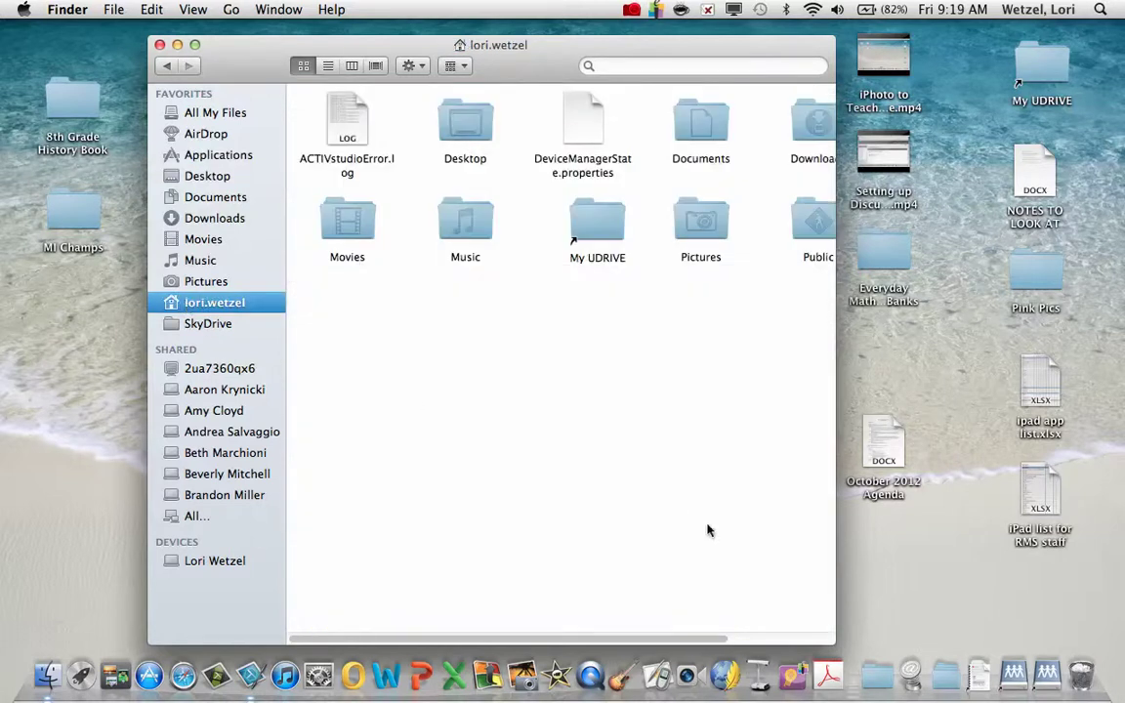
left_click_drag(833, 642, 1006, 642)
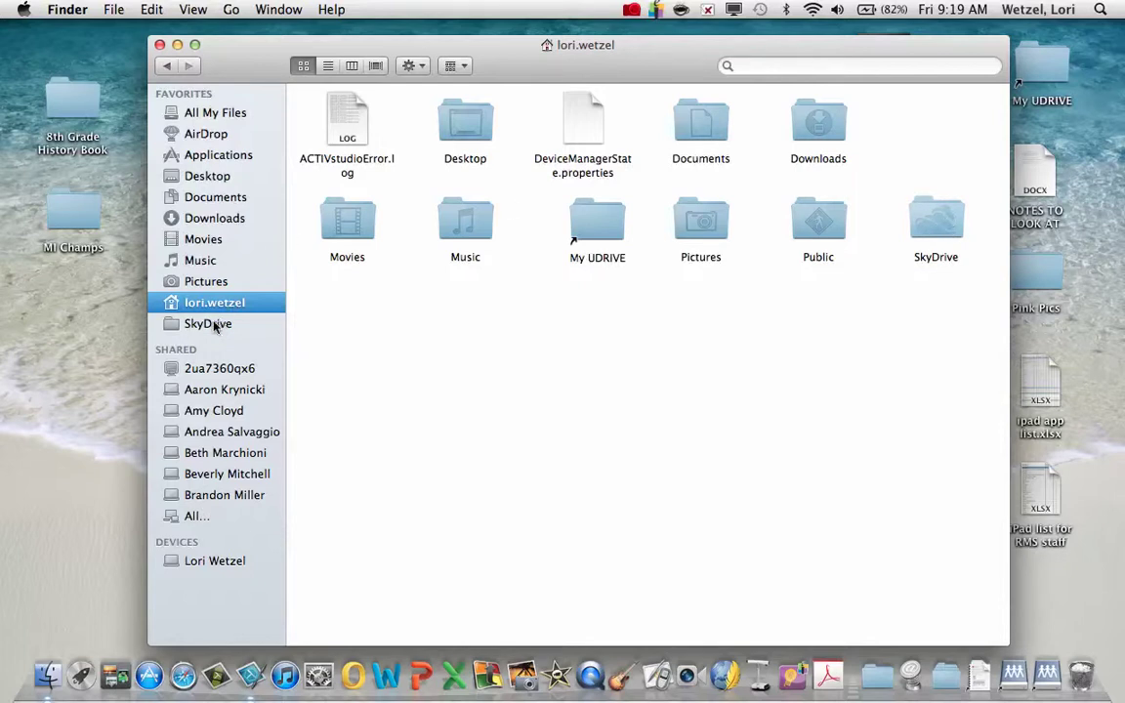
left_click_drag(924, 213, 216, 334)
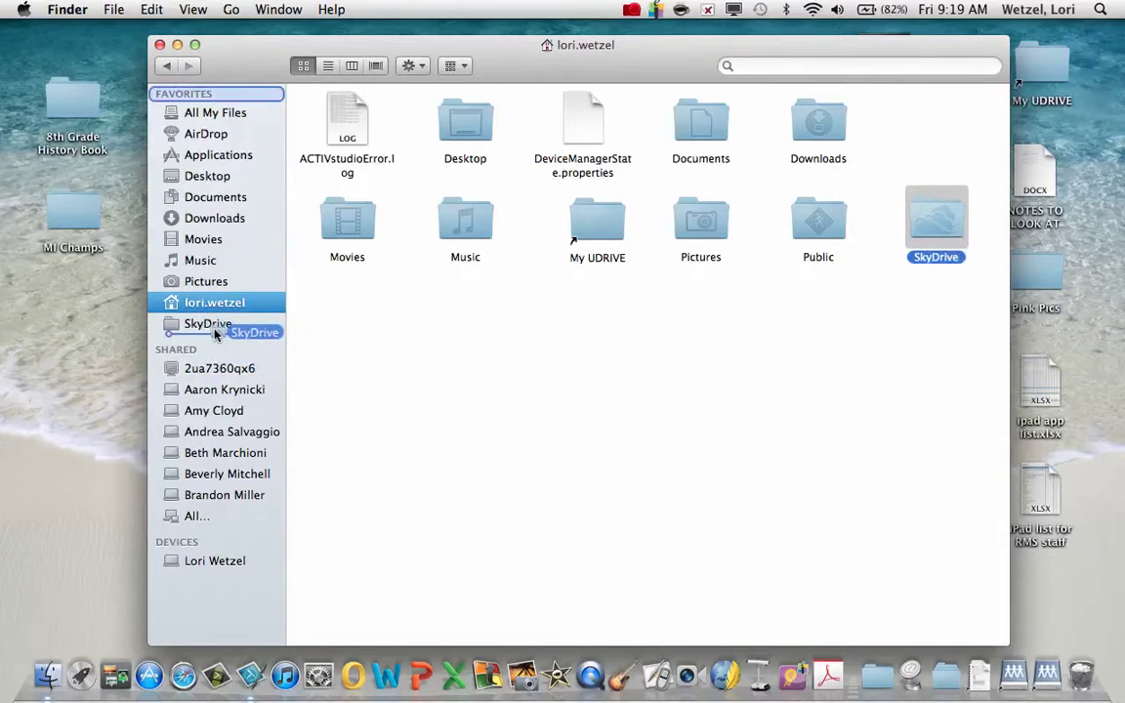
left_click_drag(216, 334, 926, 213)
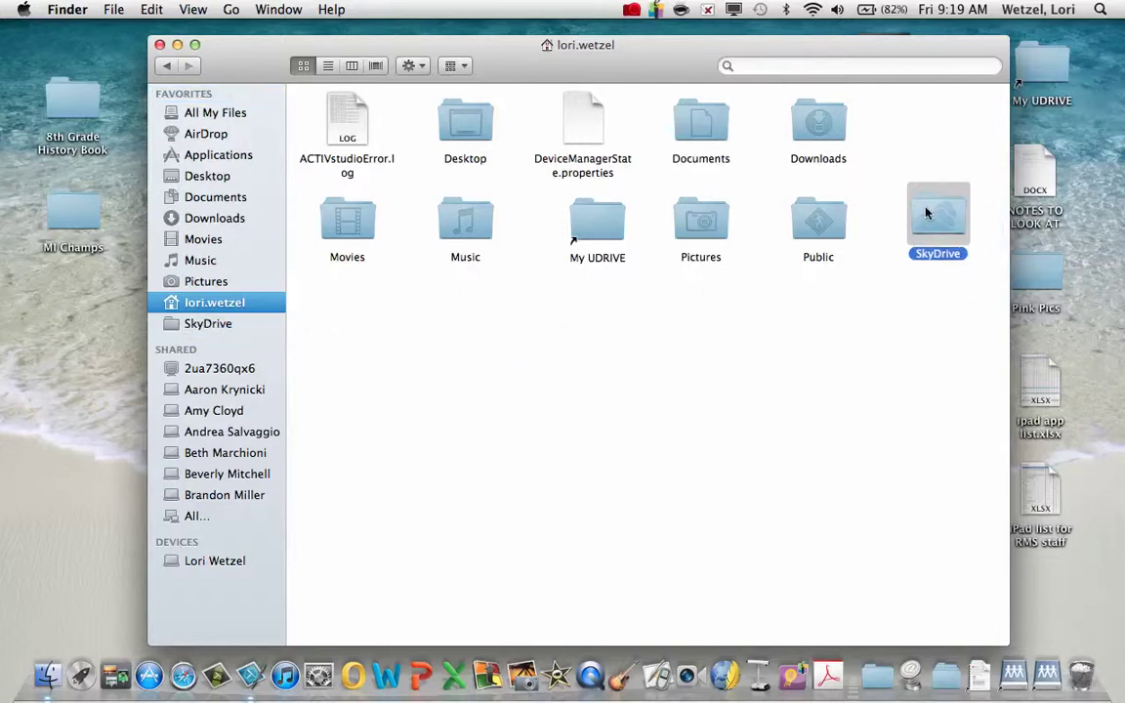
Look through the SkyDrive folder's contents from the Finder Favorites
left_click(205, 324)
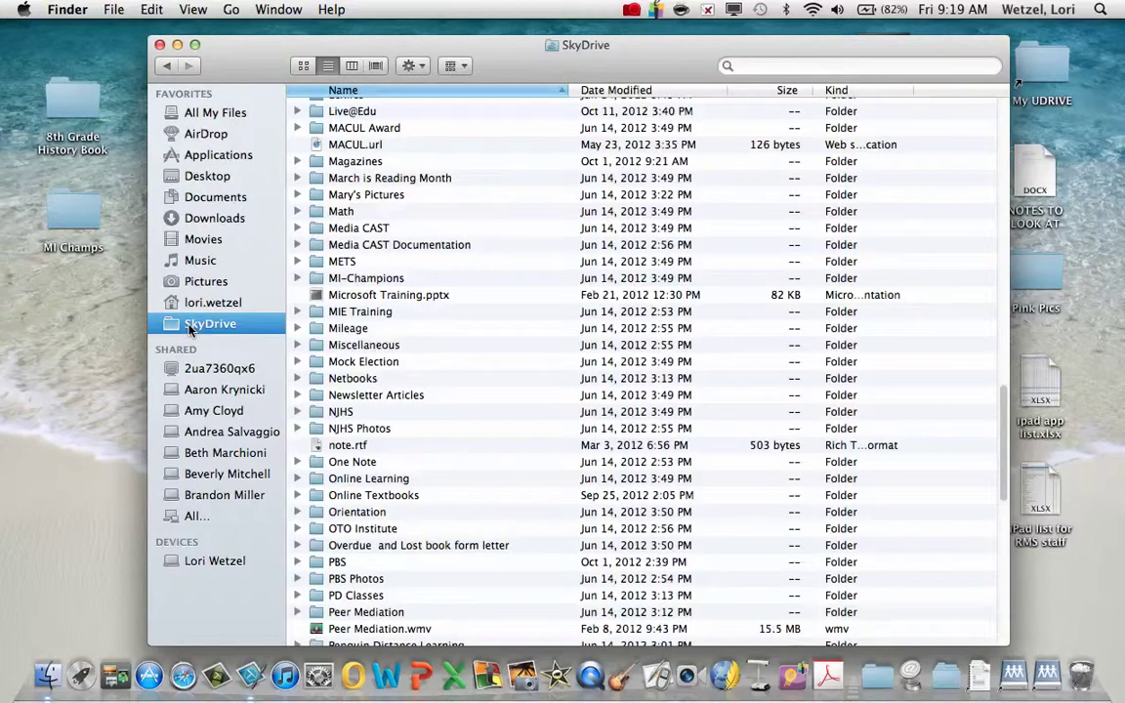
scroll(381, 172, "down", 15)
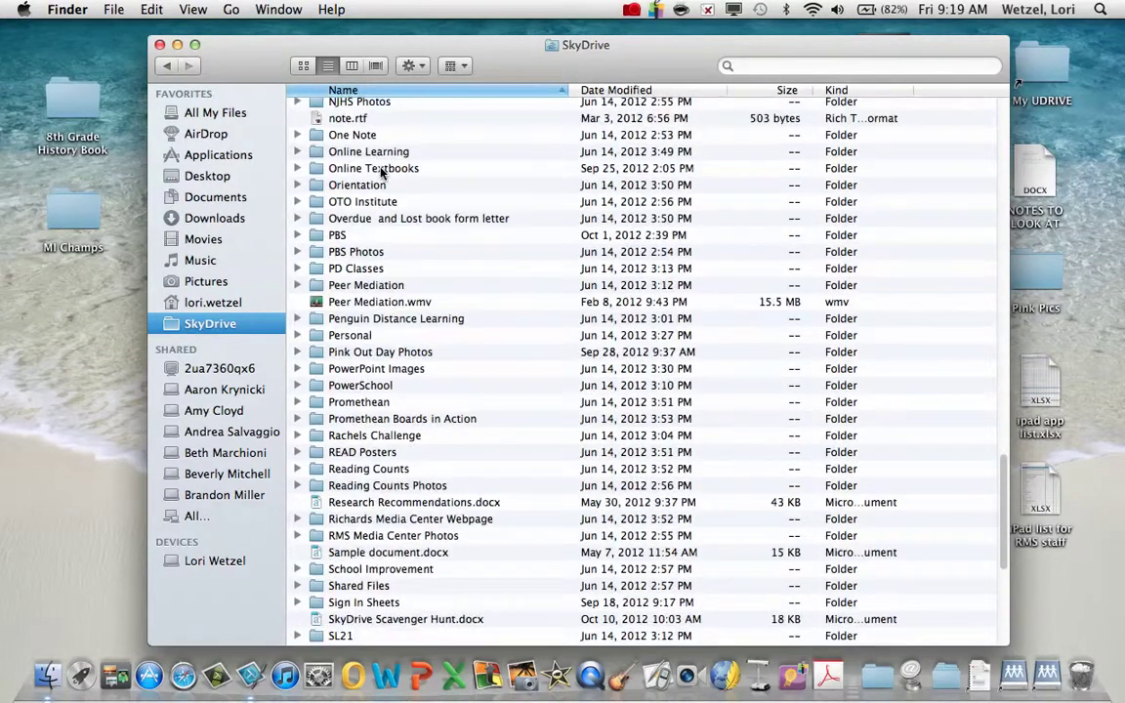
scroll(381, 172, "up", 10)
scroll(381, 171, "up", 5)
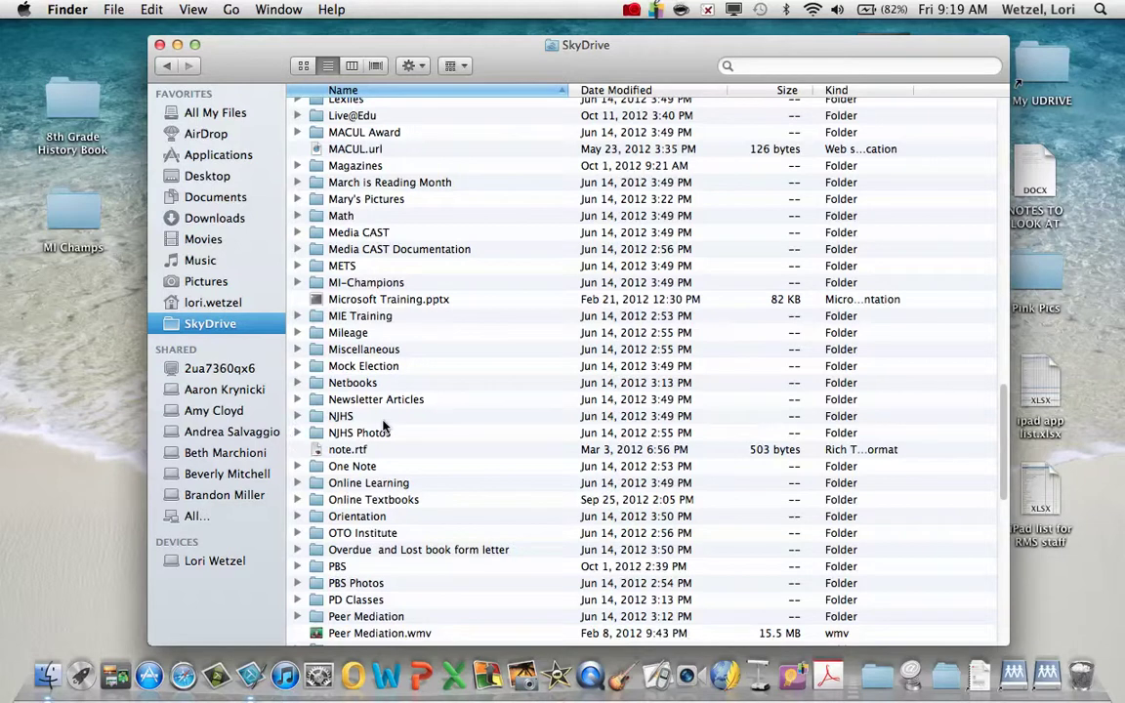
Launch the SkyDrive application from the Applications folder
left_click(216, 158)
scroll(463, 204, "down", 3)
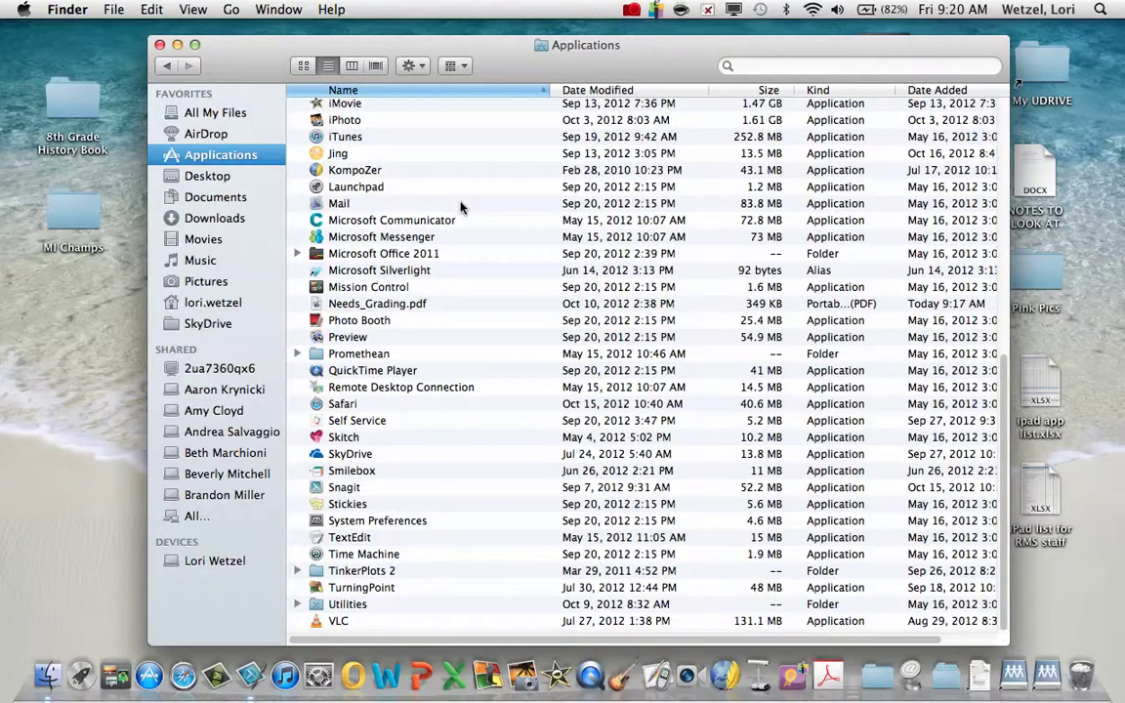
double_click(316, 462)
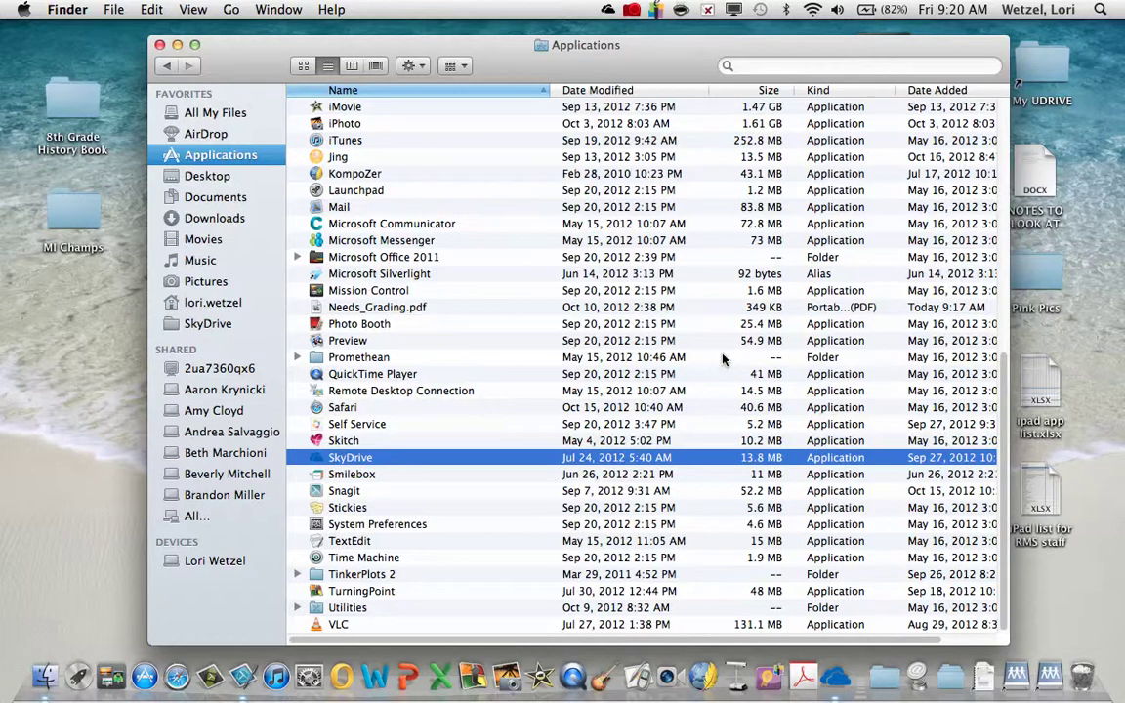
Review SkyDrive's general preferences and close them
left_click(608, 11)
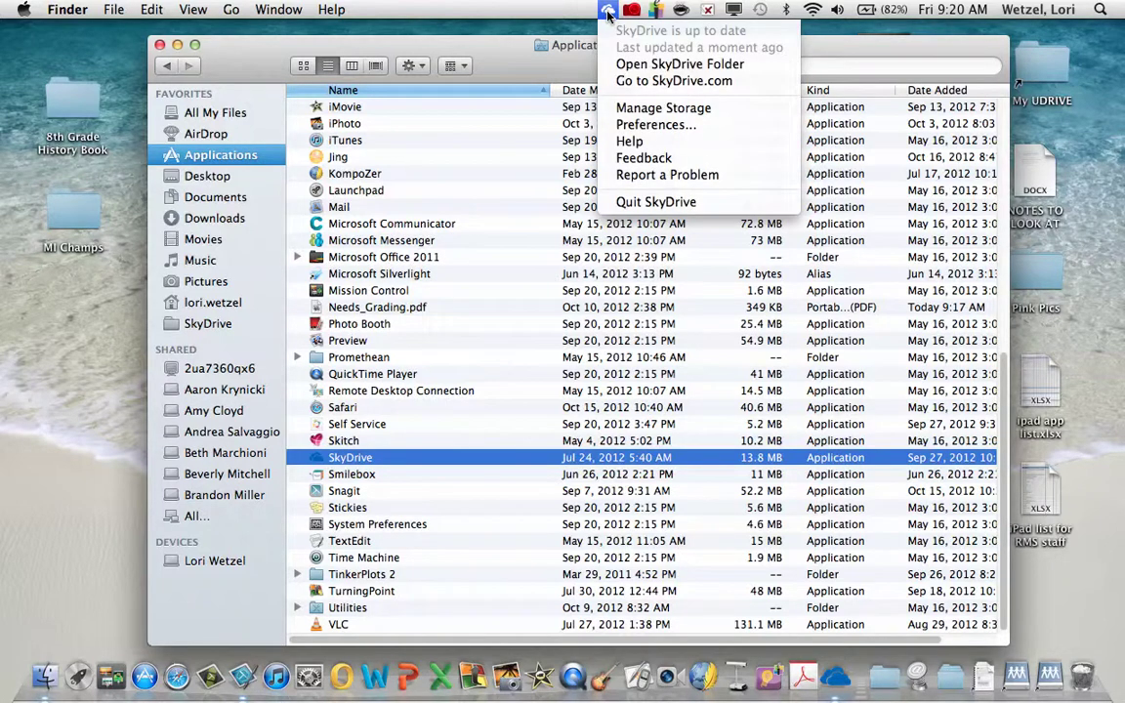
left_click(652, 128)
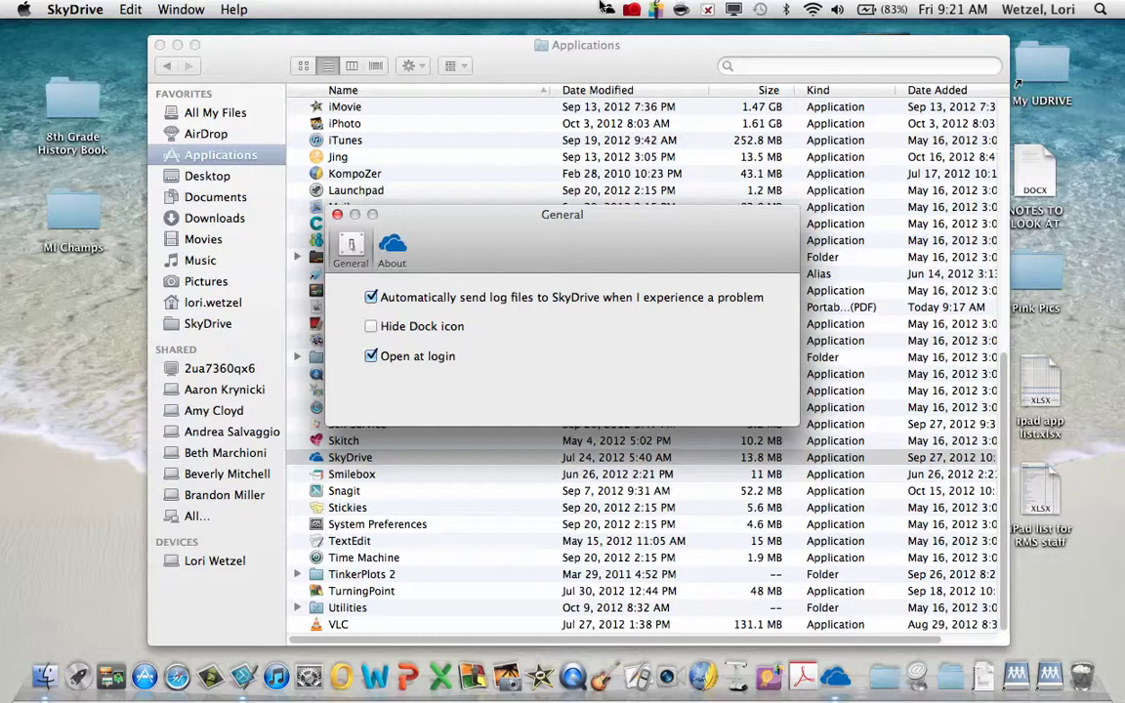
left_click(337, 215)
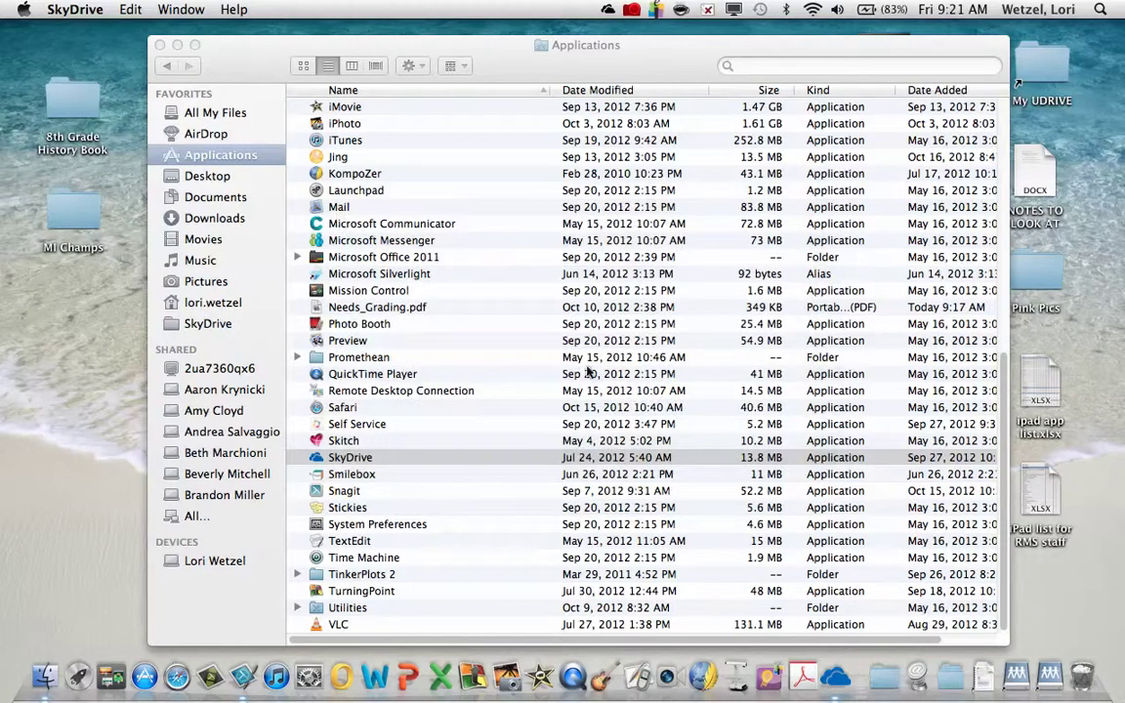
Set SkyDrive to be kept in the Dock and close the Applications window
right_click(834, 676)
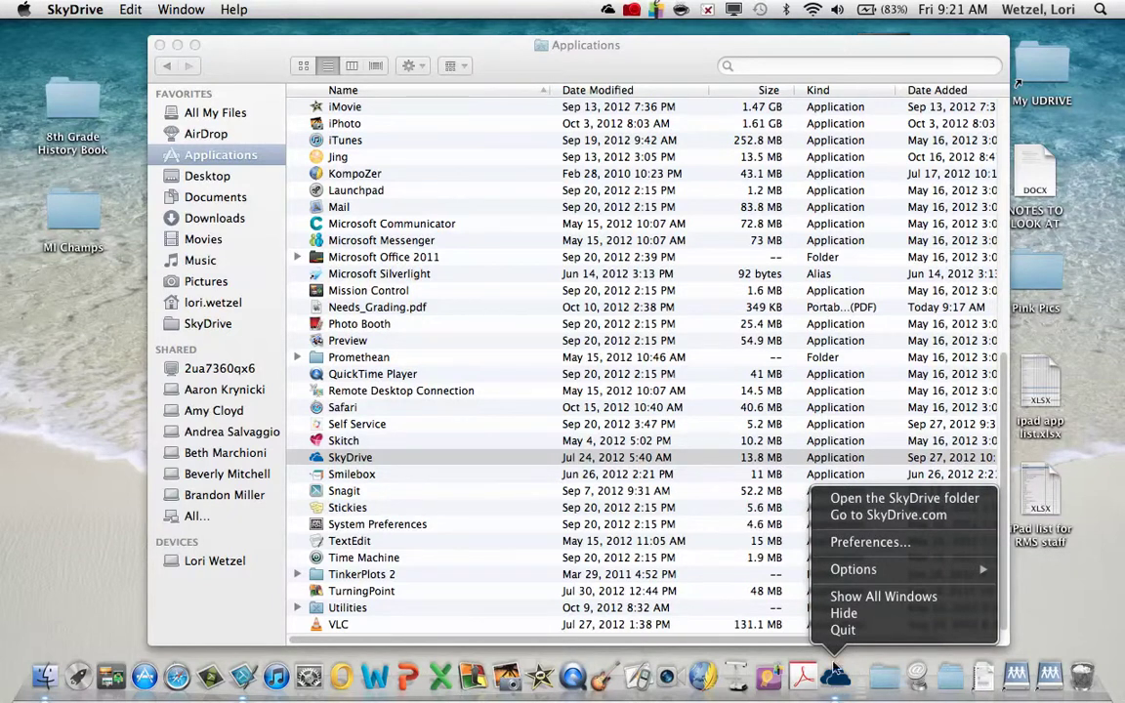
mouse_move(828, 575)
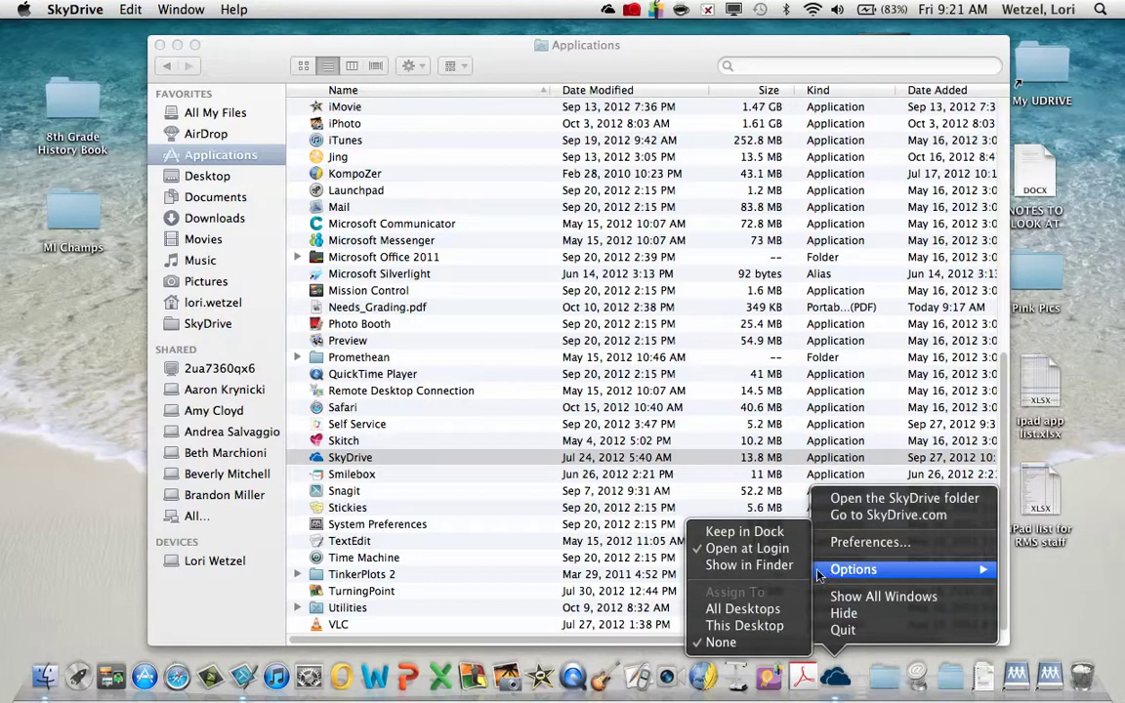
left_click(757, 532)
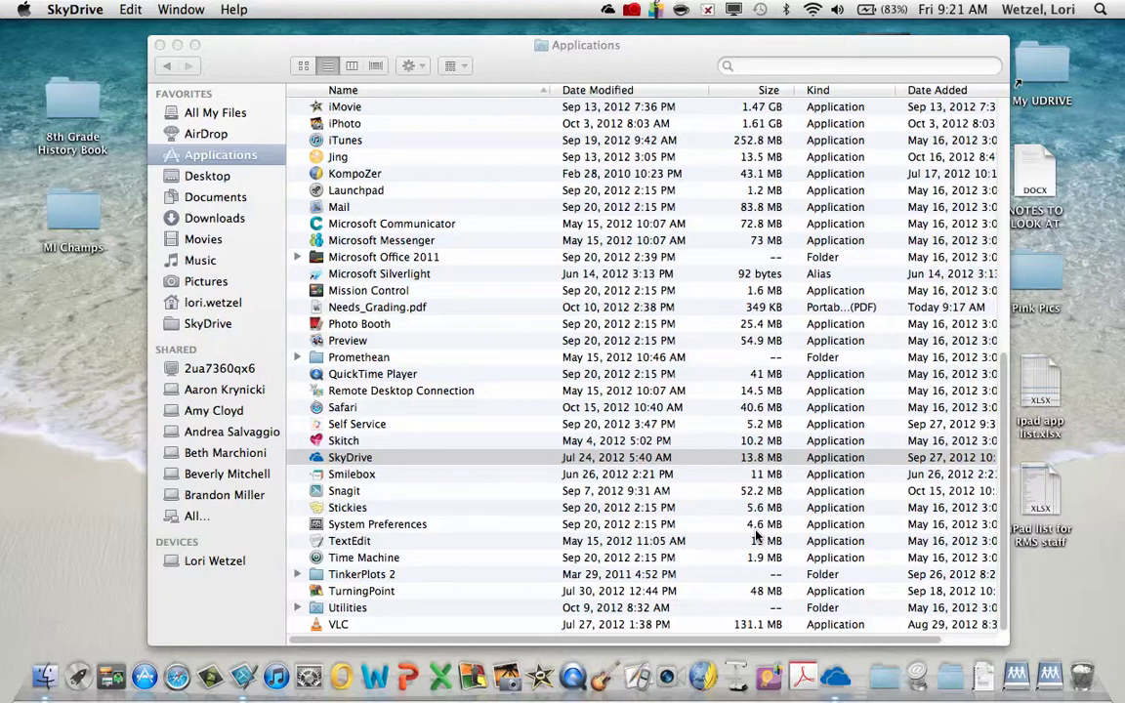
left_click(160, 45)
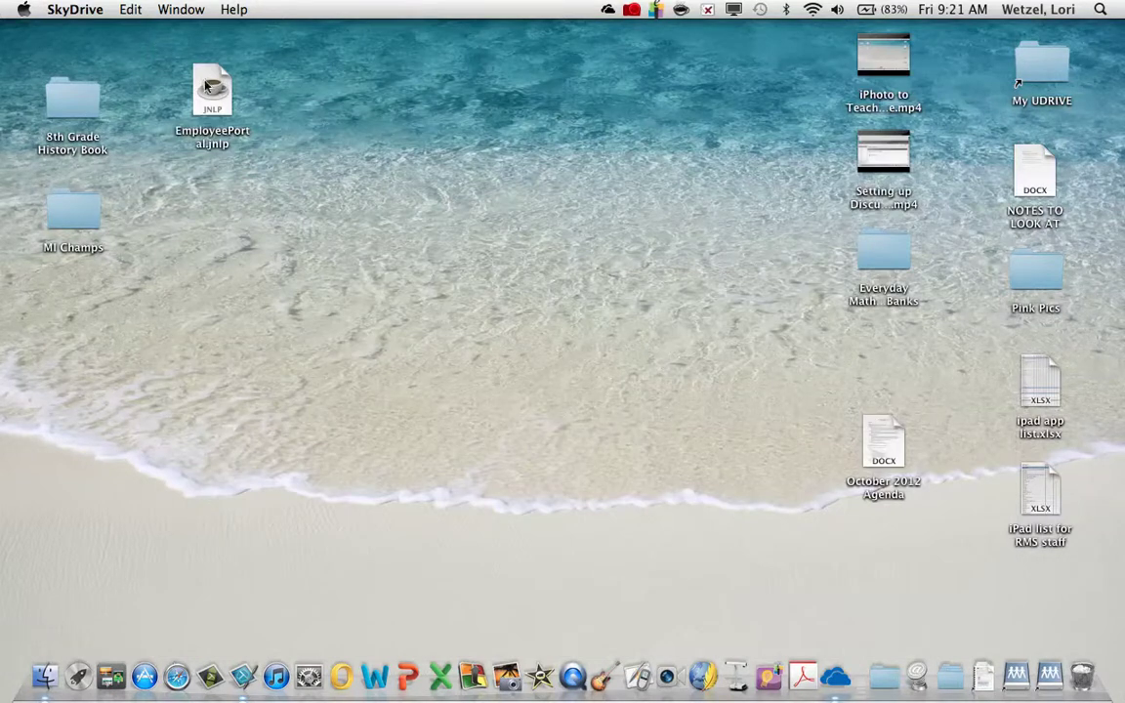
Quit SkyDrive and relaunch it from the Dock
left_click(64, 8)
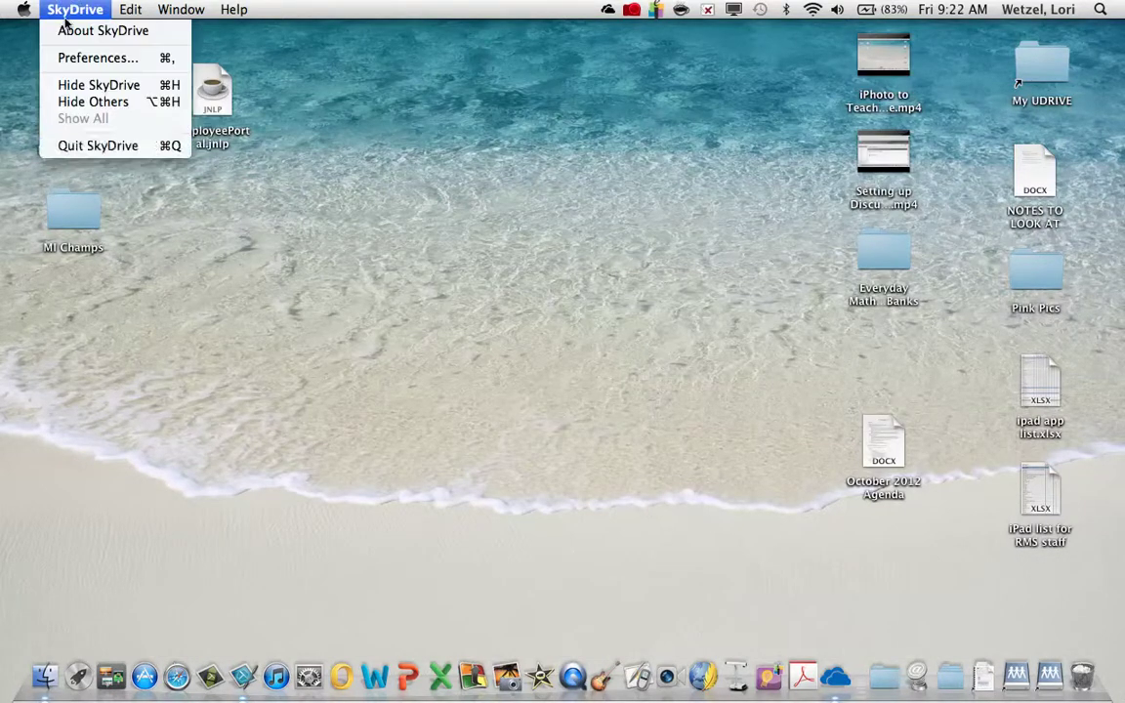
left_click(82, 143)
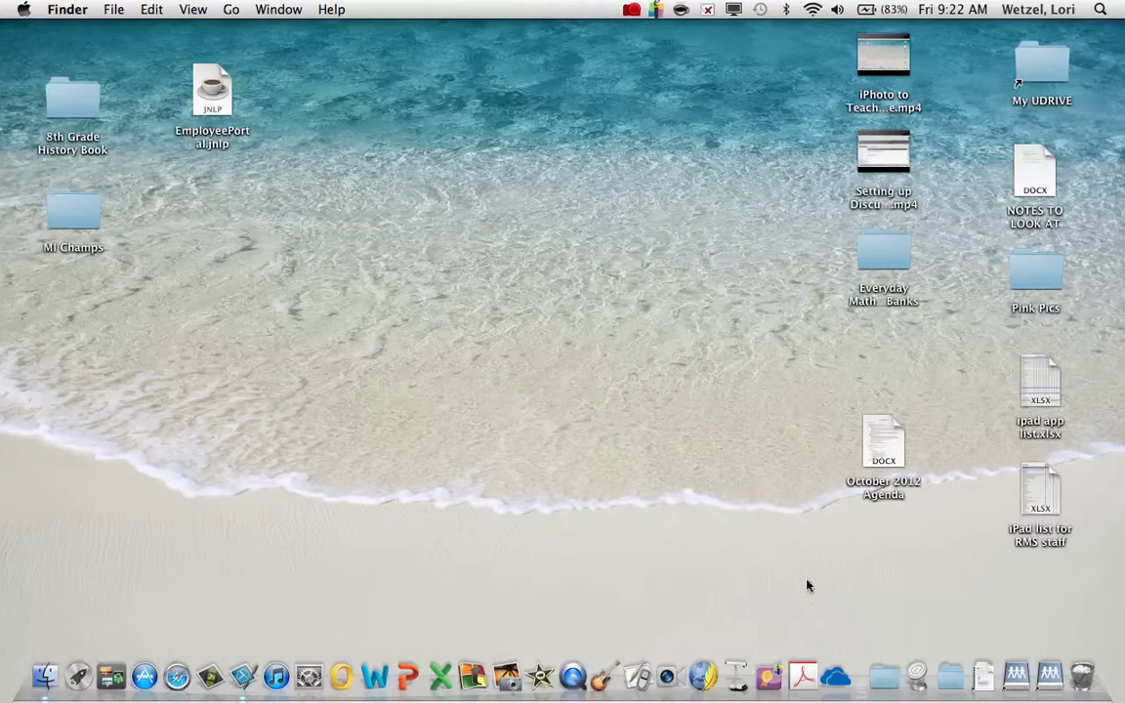
left_click(835, 676)
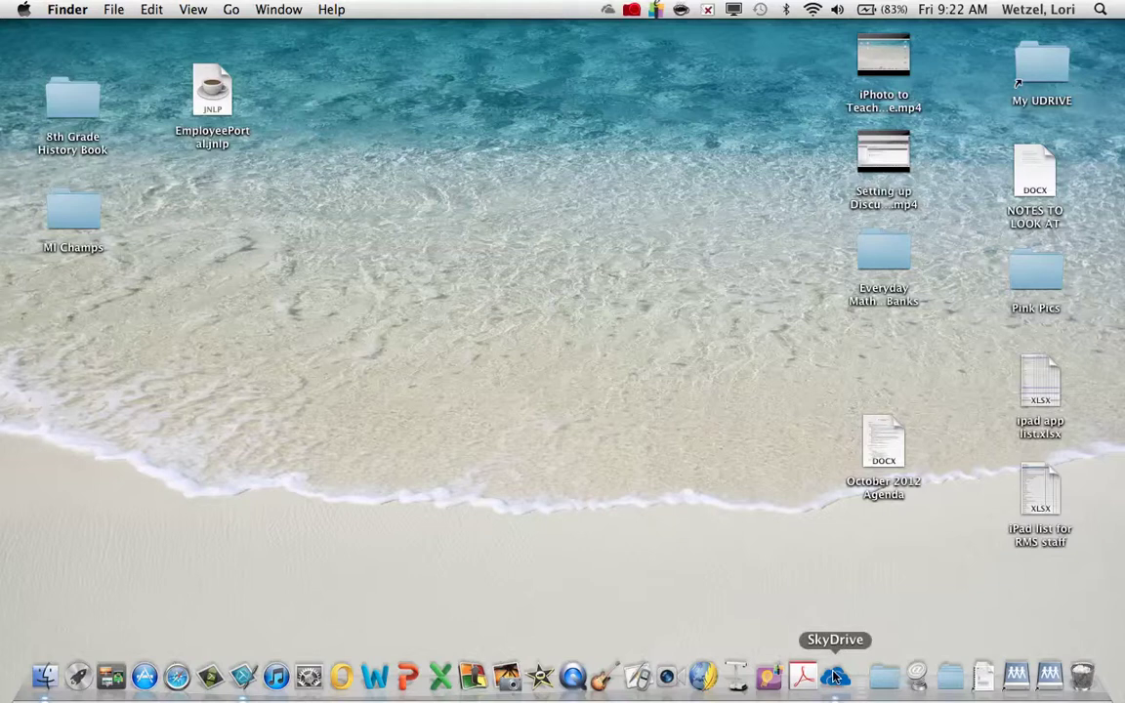